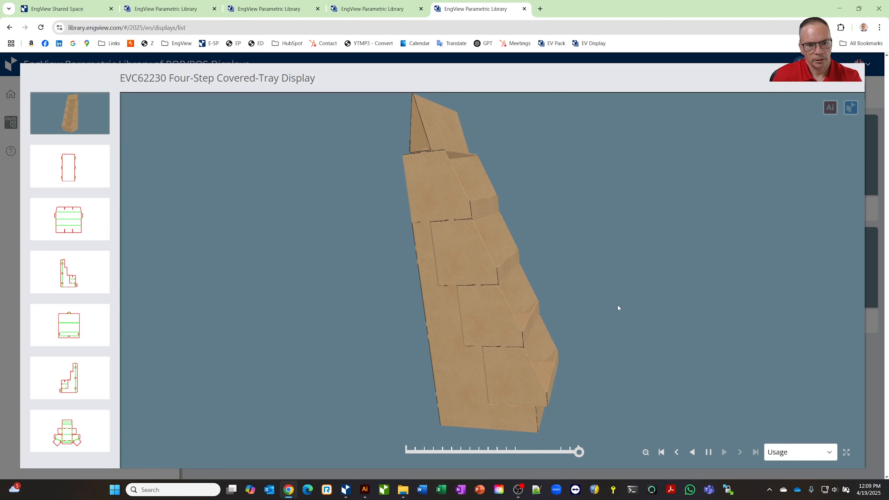
Step: Open the EVC62230 Four-Step Covered-Tray Display from the online parametric library in Illustrator
{"action": "mouse_move", "coordinate": [579, 453]}
{"action": "left_mouse_down"}
{"action": "mouse_move", "coordinate": [423, 447]}
{"action": "mouse_move", "coordinate": [594, 449]}
{"action": "left_mouse_up"}
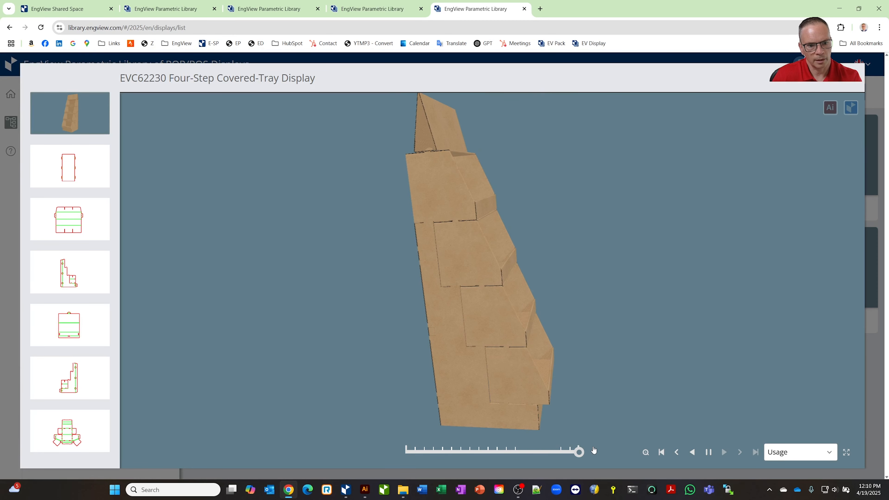
{"action": "left_click", "coordinate": [830, 108]}
{"action": "left_click_drag", "start_coordinate": [754, 354], "coordinate": [788, 305]}
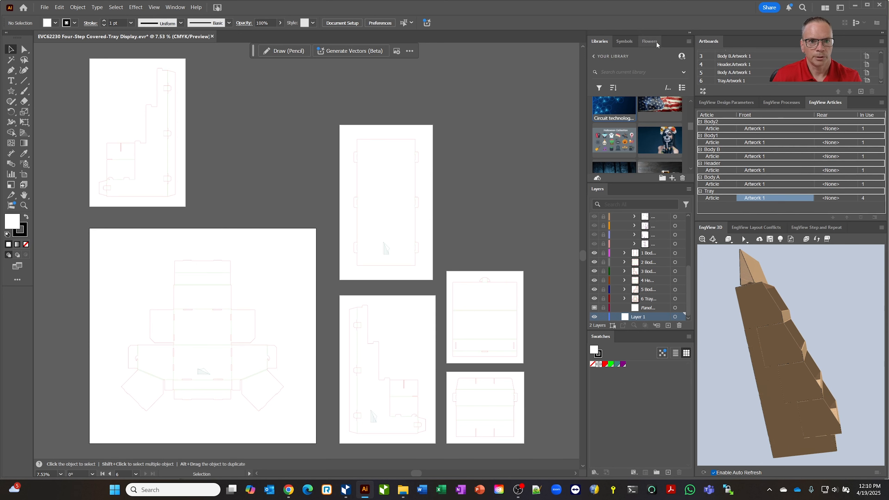
Step: Place the blue flower symbol from the Flowers library onto the tray artboard
{"action": "left_click", "coordinate": [650, 41]}
{"action": "left_click_drag", "start_coordinate": [597, 67], "coordinate": [573, 260]}
{"action": "left_click_drag", "start_coordinate": [514, 205], "coordinate": [240, 375]}
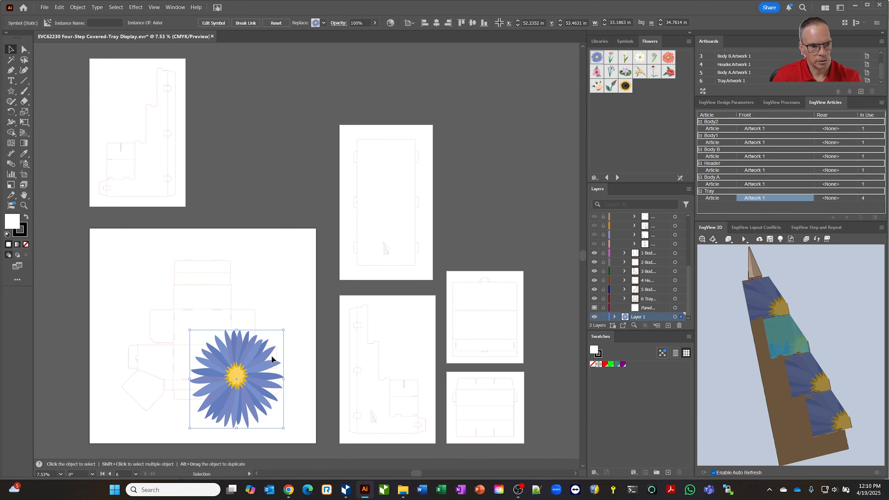
Step: Move the flower onto the Body B artboard and deselect it
{"action": "left_click_drag", "start_coordinate": [229, 374], "coordinate": [373, 366]}
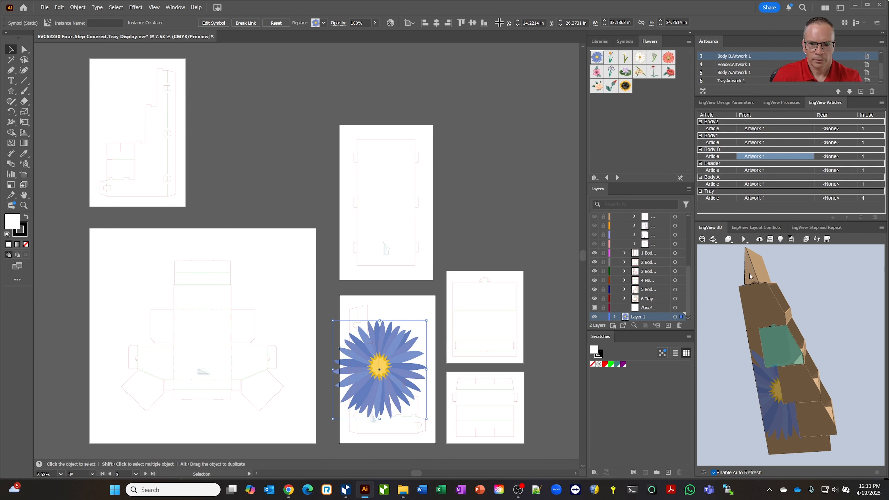
{"action": "left_click", "coordinate": [250, 334]}
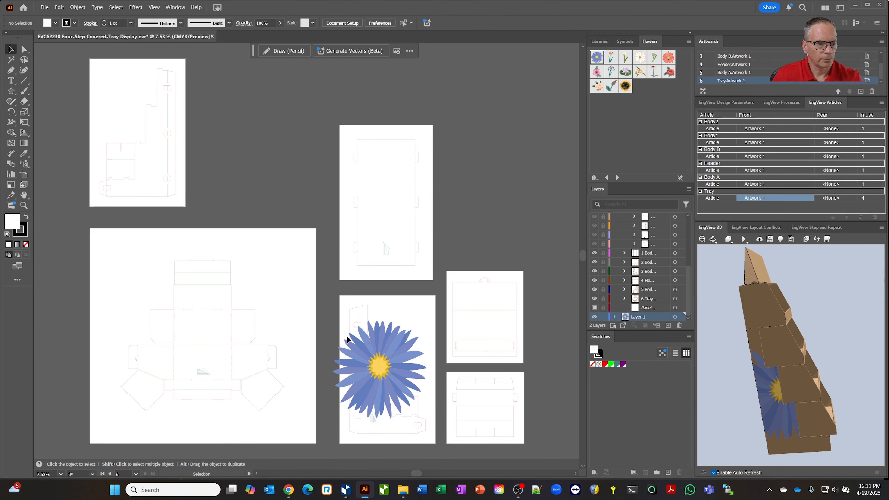
Step: Select a tray in the 3D preview and add new articles to the Tray group in EngView Articles
{"action": "left_click", "coordinate": [769, 304]}
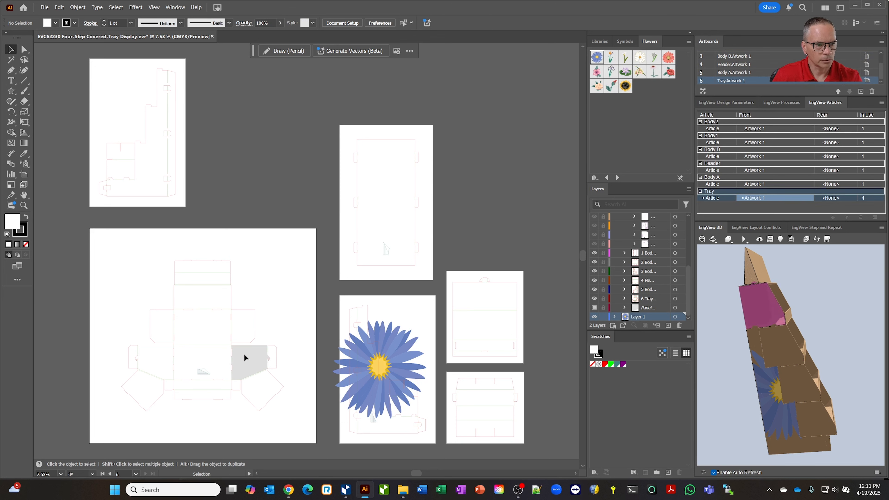
{"action": "left_click", "coordinate": [714, 192]}
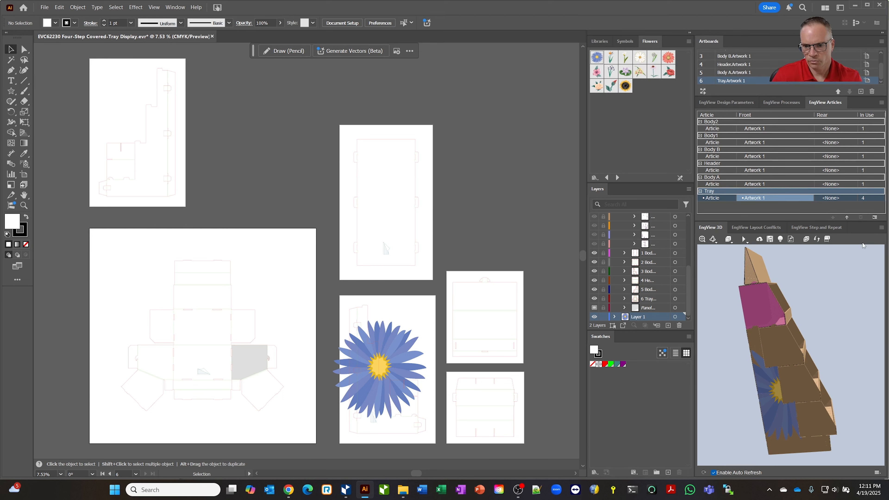
{"action": "left_click", "coordinate": [875, 217]}
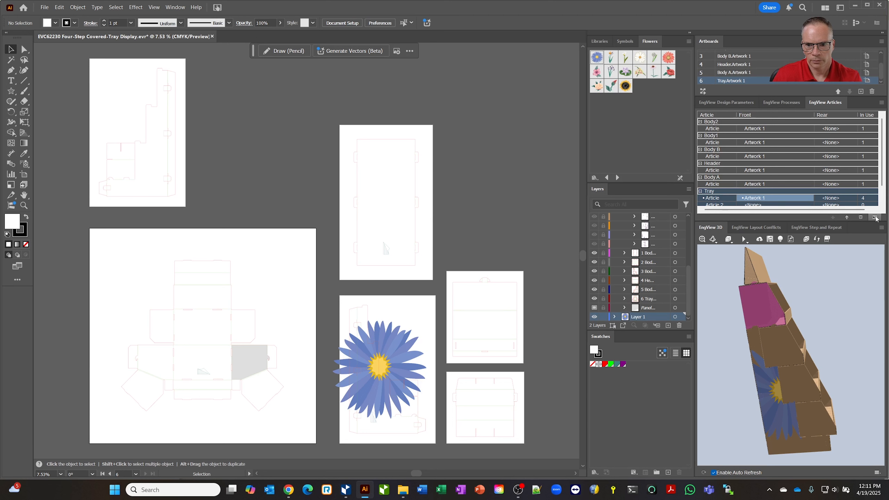
{"action": "scroll", "coordinate": [882, 184], "scroll_direction": "down", "scroll_amount": 1}
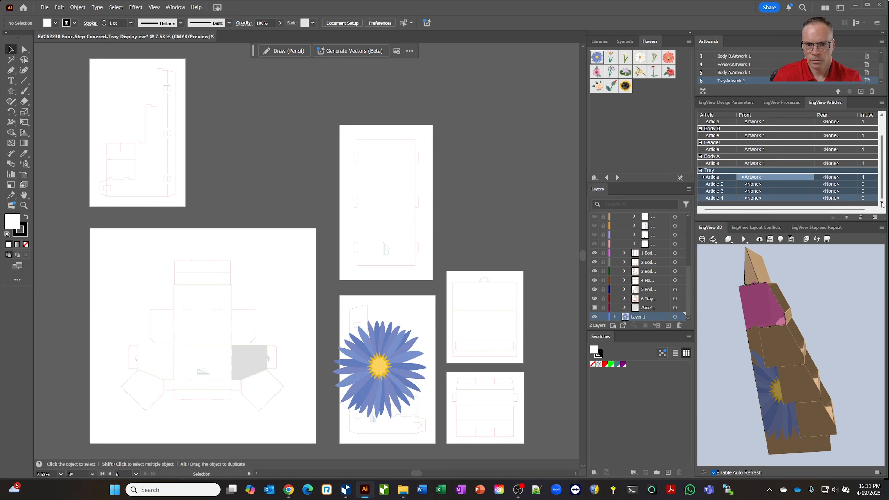
Step: Create a new front artwork for Tray Article 2
{"action": "left_click", "coordinate": [776, 186]}
{"action": "left_click", "coordinate": [803, 184]}
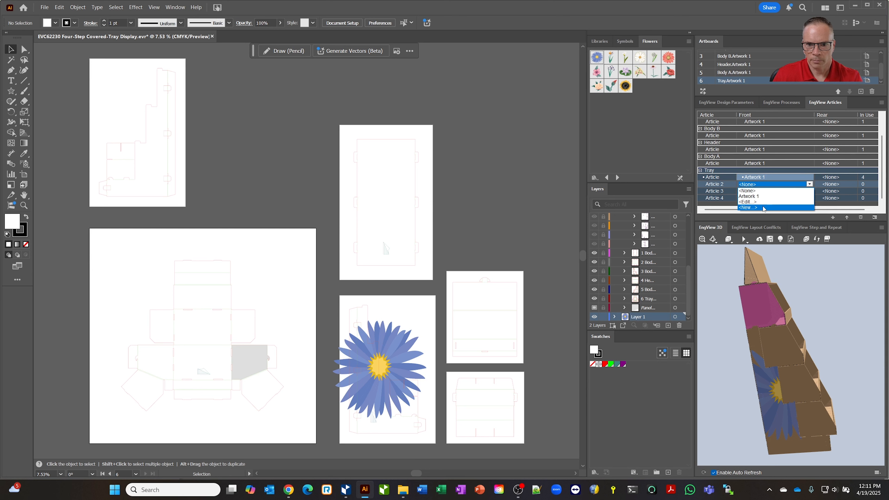
{"action": "left_click", "coordinate": [770, 210]}
{"action": "left_click", "coordinate": [440, 268]}
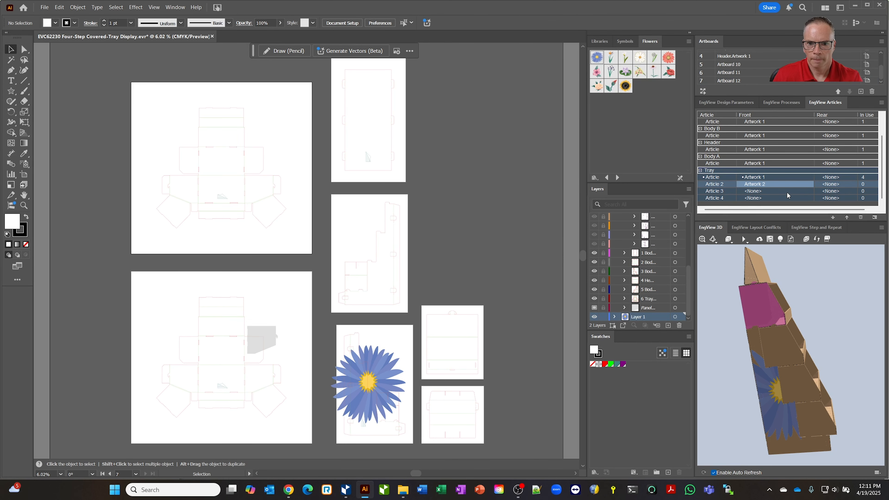
Step: Create a new front artwork for Tray Article 3
{"action": "left_click", "coordinate": [786, 191]}
{"action": "left_click", "coordinate": [808, 191]}
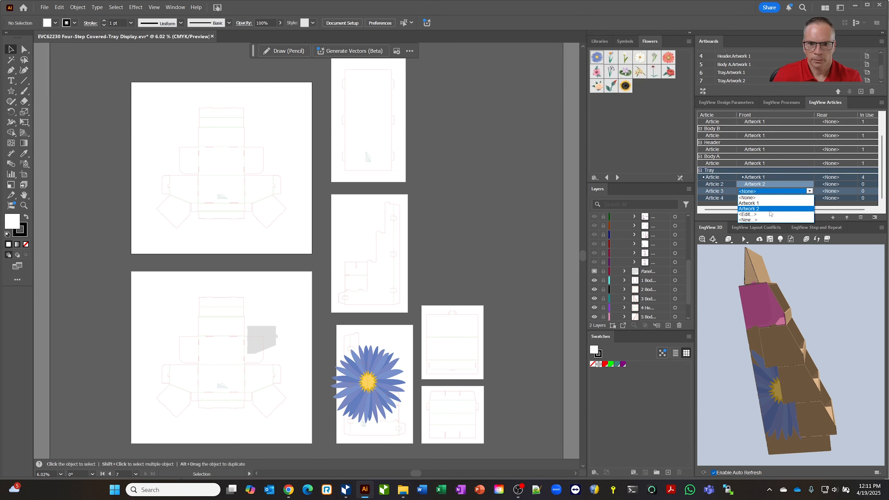
{"action": "left_click", "coordinate": [764, 219]}
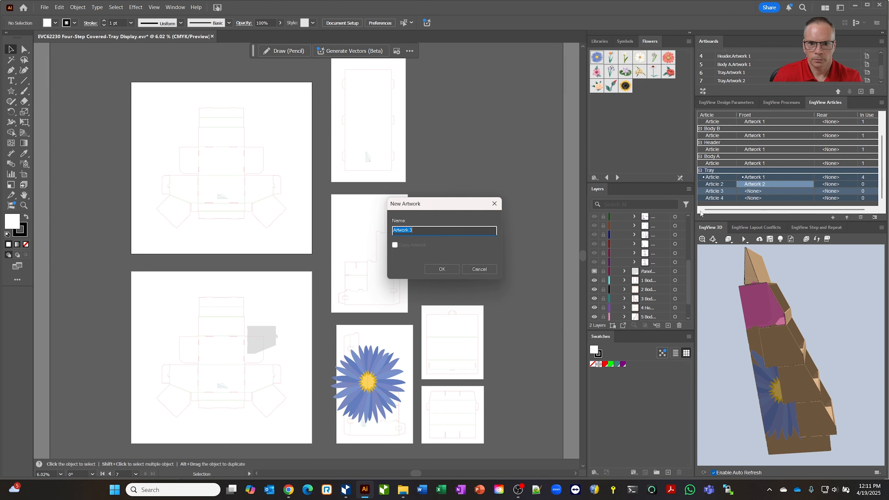
{"action": "left_click", "coordinate": [442, 269]}
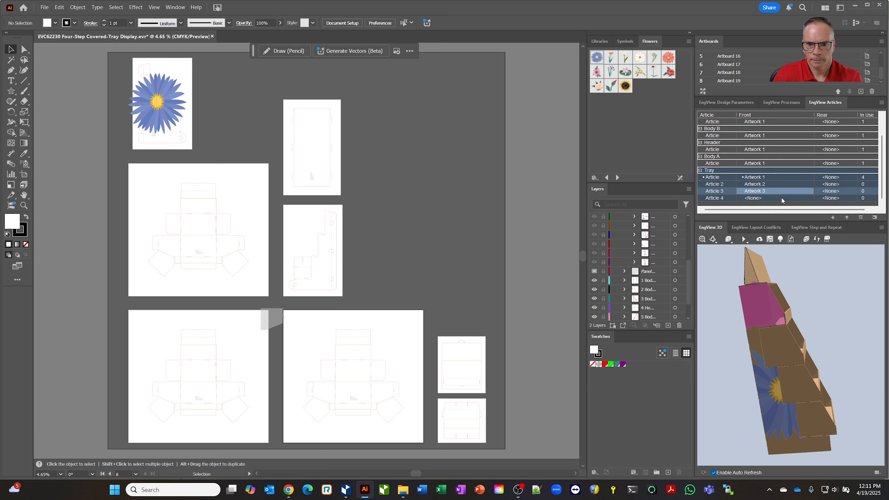
Step: Create a new front artwork for Tray Article 4
{"action": "left_click", "coordinate": [763, 197]}
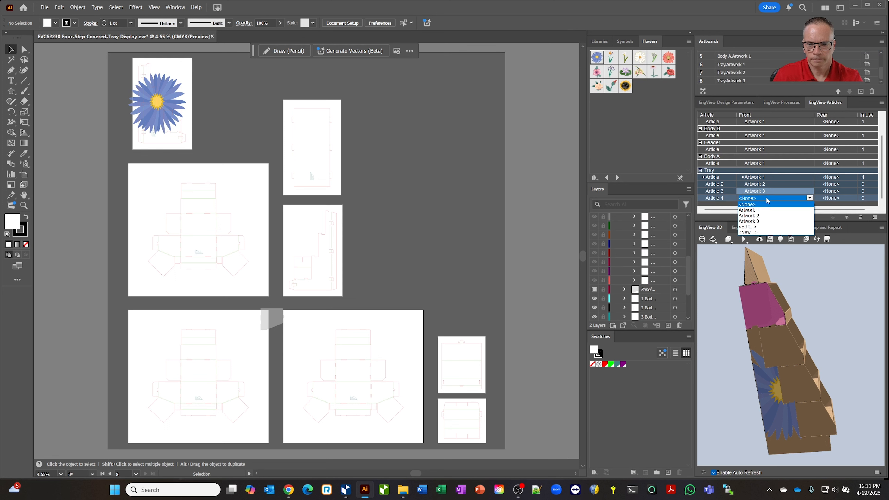
{"action": "left_click", "coordinate": [809, 198]}
{"action": "left_click", "coordinate": [810, 197]}
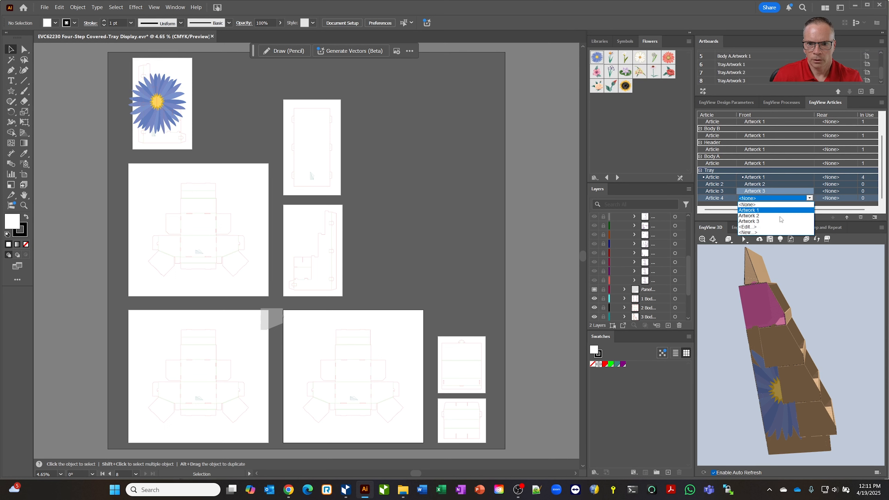
{"action": "left_click", "coordinate": [753, 232]}
{"action": "left_click", "coordinate": [450, 267]}
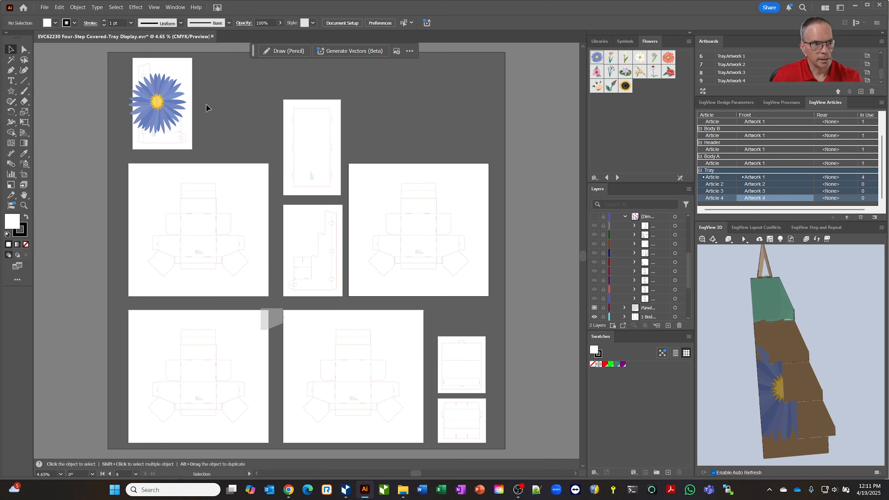
Step: Move the flower from the Body B artboard onto one of the new tray artwork artboards
{"action": "left_click_drag", "start_coordinate": [165, 104], "coordinate": [387, 397]}
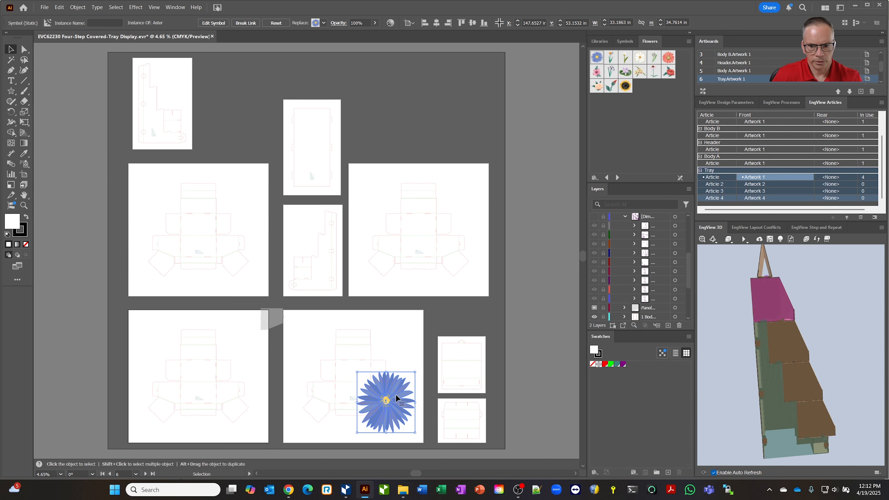
{"action": "left_click_drag", "start_coordinate": [386, 389], "coordinate": [228, 386]}
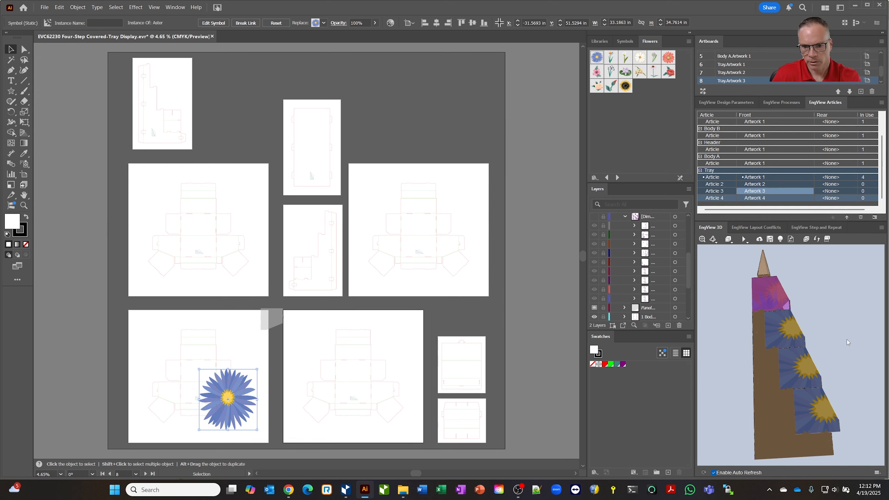
Step: Assign three of the trays in the 3D preview to Article 2, Article 3 and Article 4
{"action": "left_click", "coordinate": [793, 325]}
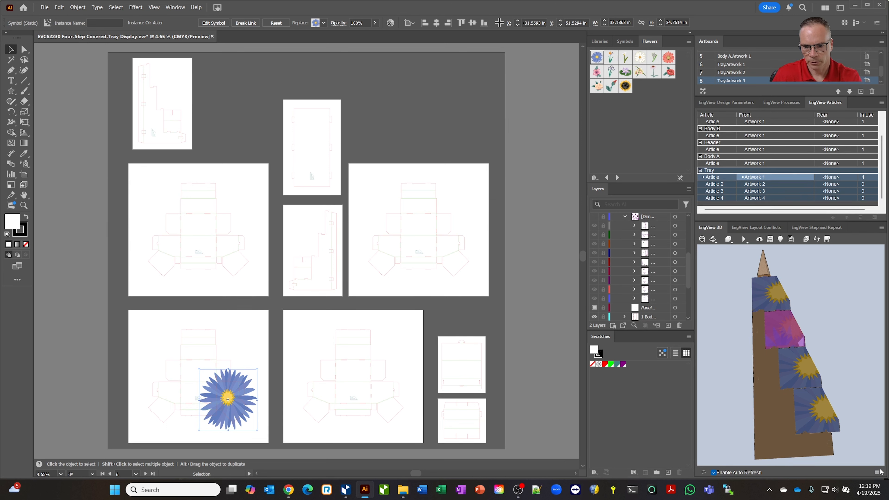
{"action": "right_click", "coordinate": [817, 424]}
{"action": "left_click", "coordinate": [841, 447]}
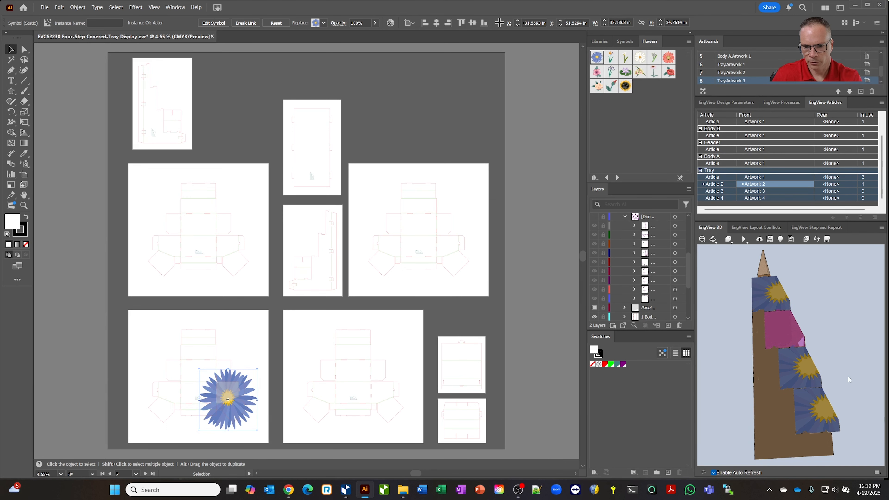
{"action": "left_click", "coordinate": [798, 366]}
{"action": "right_click", "coordinate": [817, 425]}
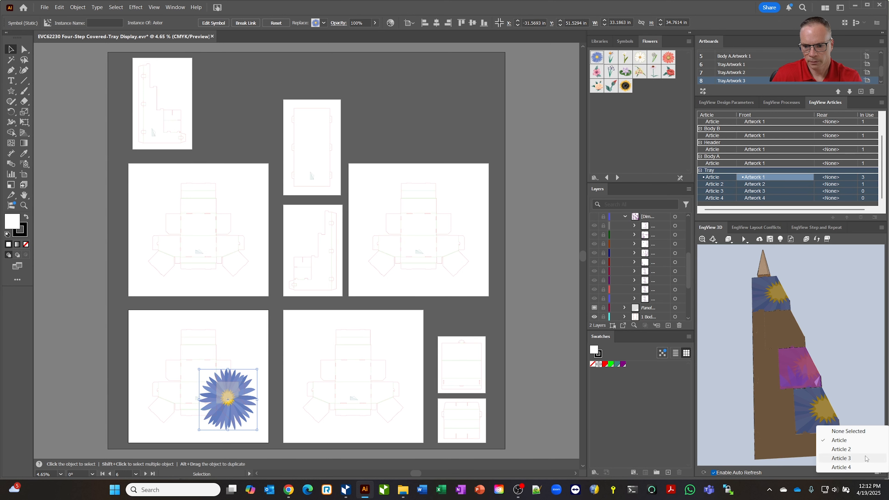
{"action": "left_click", "coordinate": [839, 454]}
{"action": "left_click", "coordinate": [821, 419]}
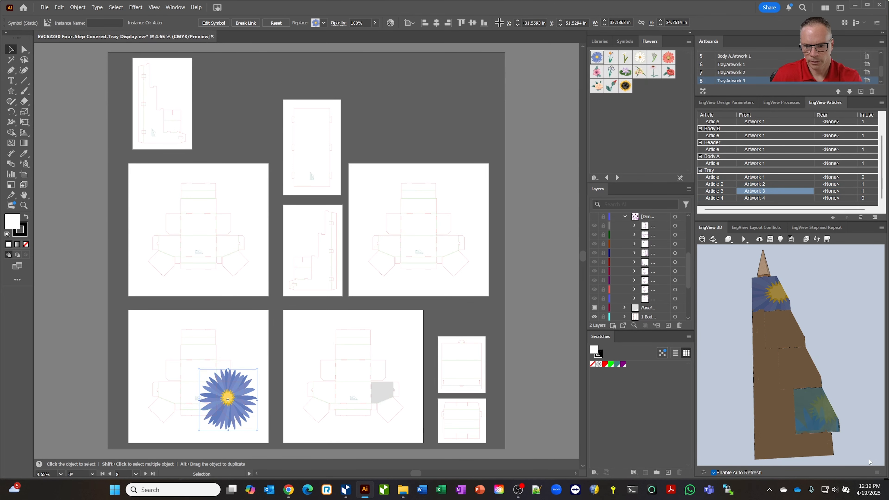
{"action": "left_click", "coordinate": [876, 473]}
{"action": "left_click", "coordinate": [841, 466]}
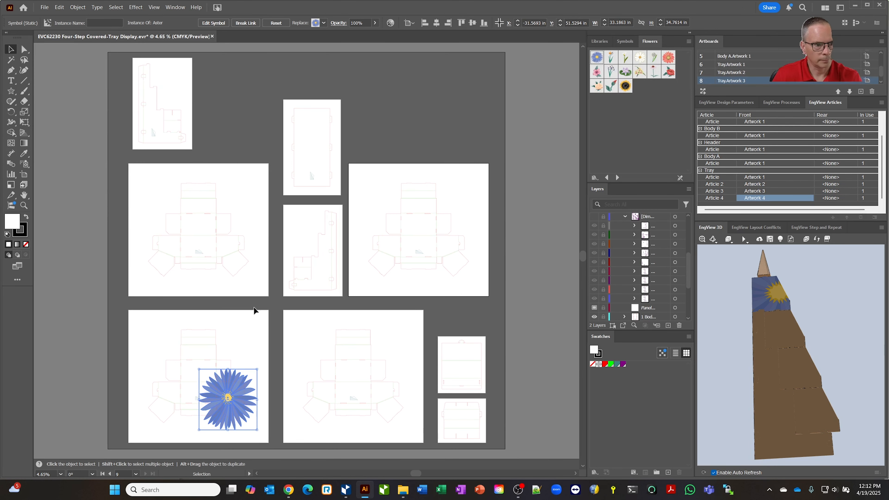
Step: Move the flower back onto the Body B artboard and enlarge it to cover the panel
{"action": "left_click_drag", "start_coordinate": [230, 392], "coordinate": [176, 101]}
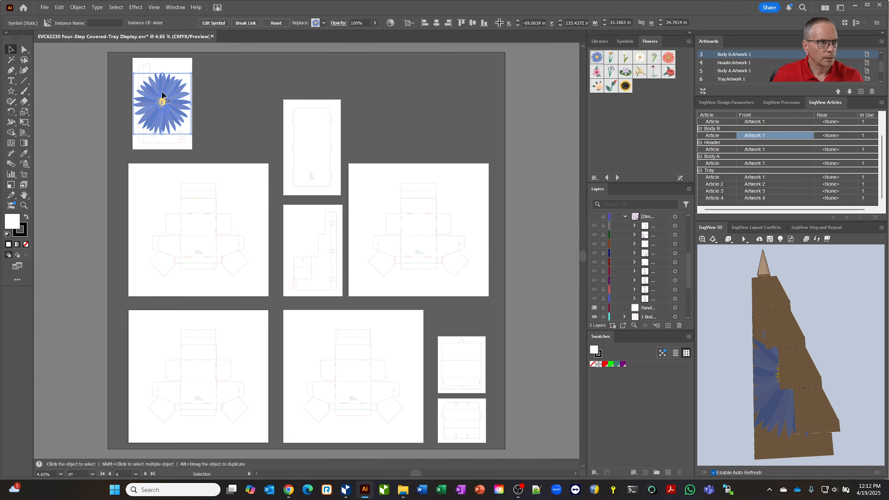
{"action": "left_click", "coordinate": [162, 95]}
{"action": "left_click_drag", "start_coordinate": [162, 73], "coordinate": [161, 65]}
{"action": "left_click_drag", "start_coordinate": [162, 98], "coordinate": [153, 100]}
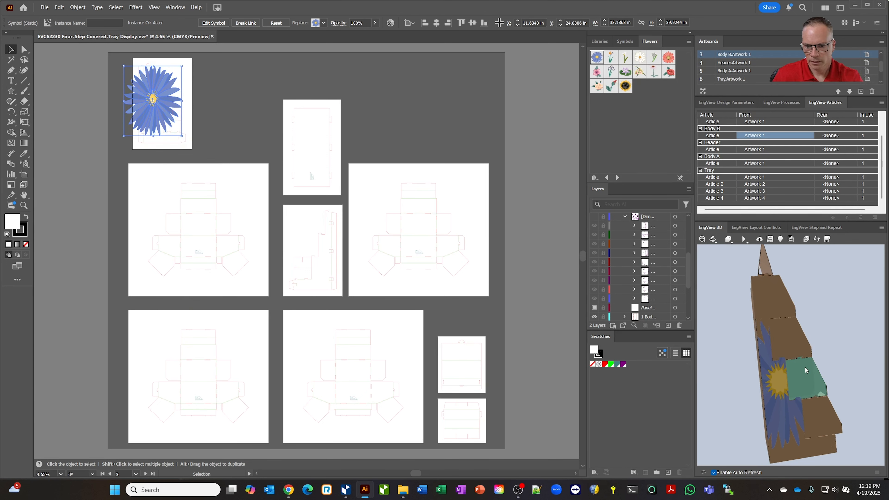
Step: Replicate the Body B flower artwork onto the matching body panels with Make Replication and orbit the 3D preview
{"action": "left_click_drag", "start_coordinate": [861, 311], "coordinate": [859, 309]}
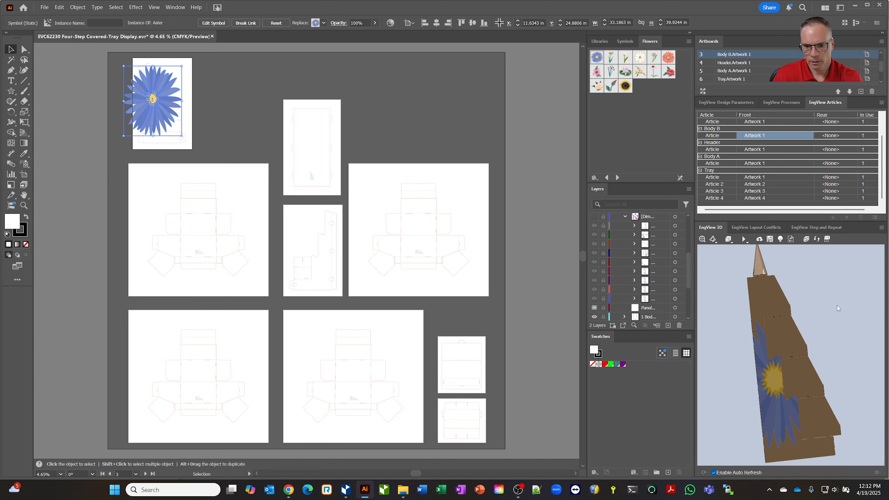
{"action": "left_click", "coordinate": [773, 395]}
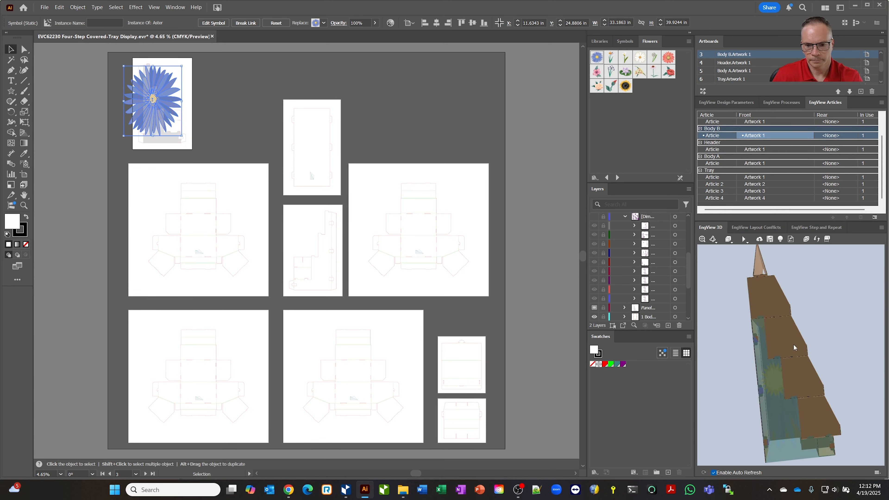
{"action": "left_click", "coordinate": [807, 240]}
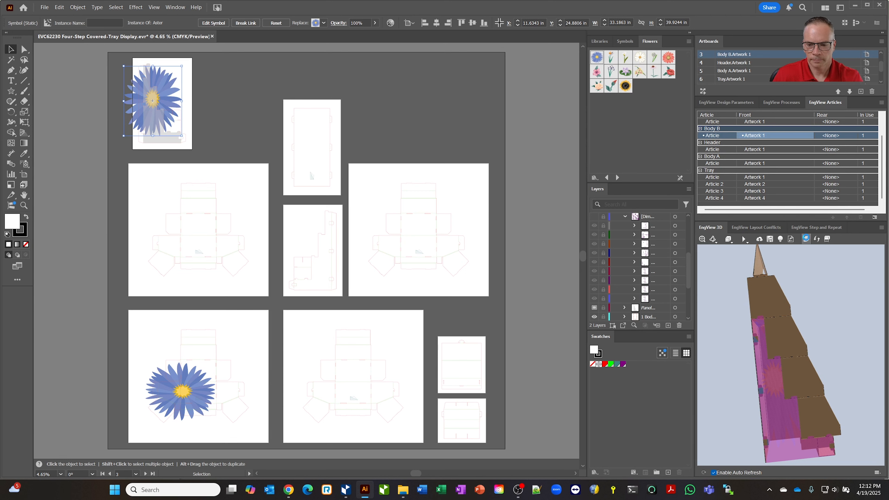
{"action": "left_click", "coordinate": [782, 411]}
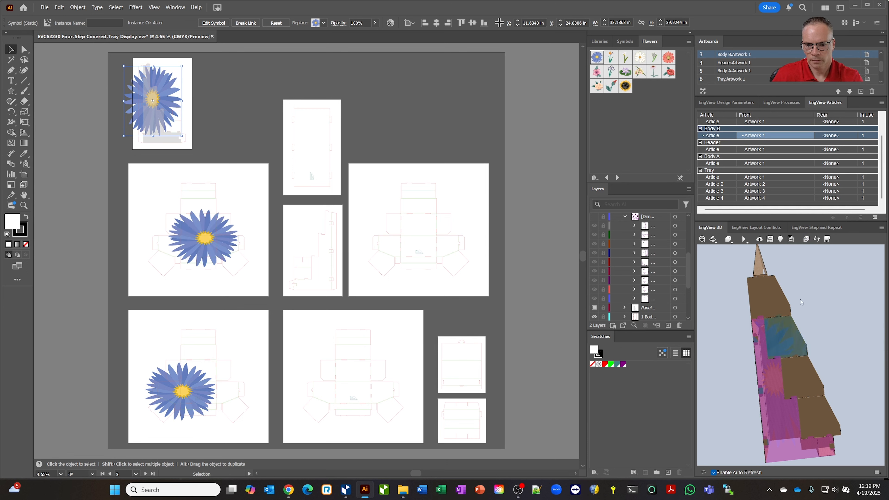
{"action": "left_click", "coordinate": [811, 378]}
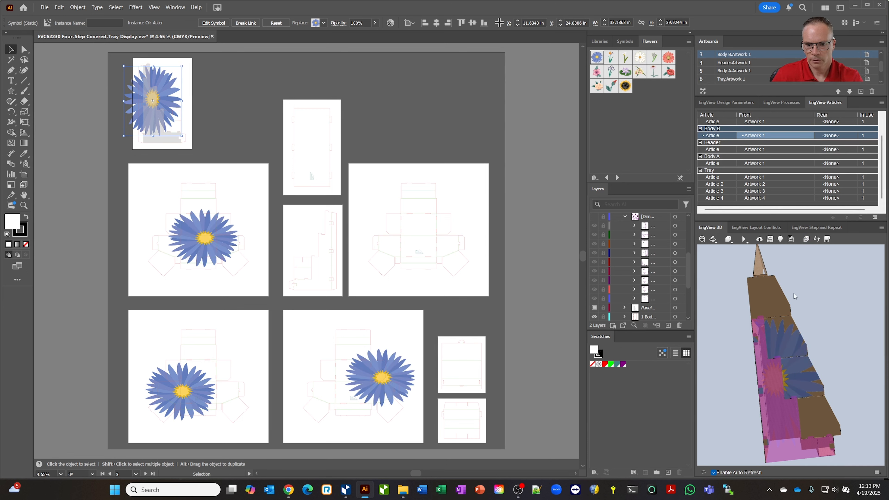
{"action": "left_click", "coordinate": [808, 416]}
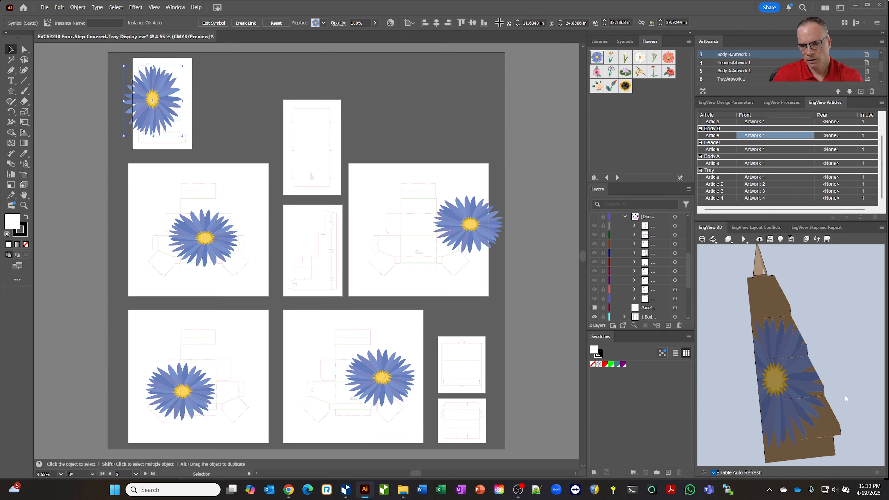
{"action": "left_click_drag", "start_coordinate": [832, 347], "coordinate": [787, 347]}
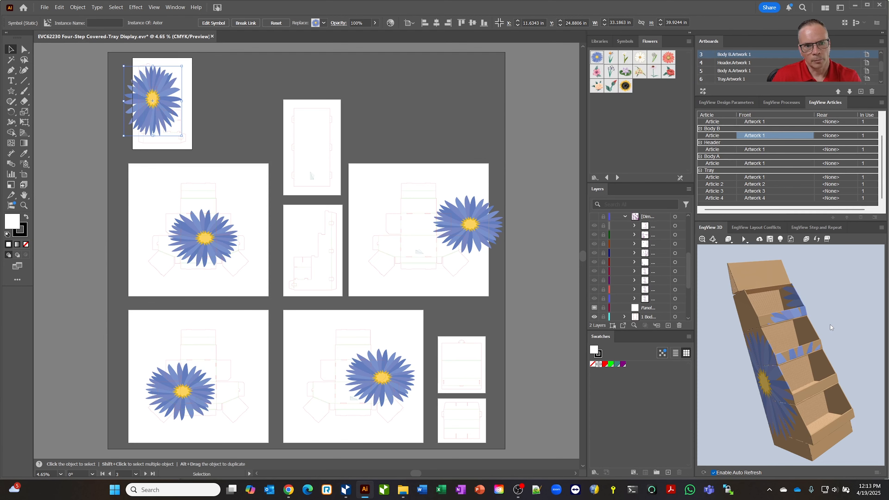
{"action": "left_click_drag", "start_coordinate": [833, 333], "coordinate": [847, 328]}
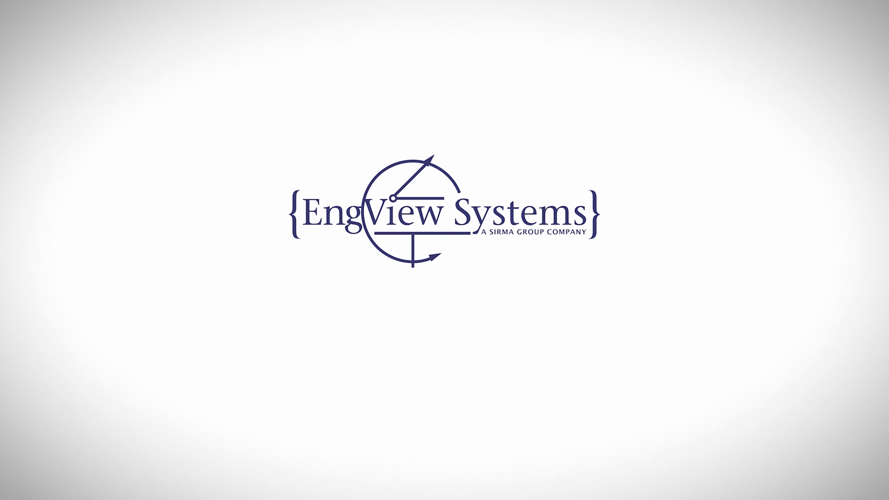